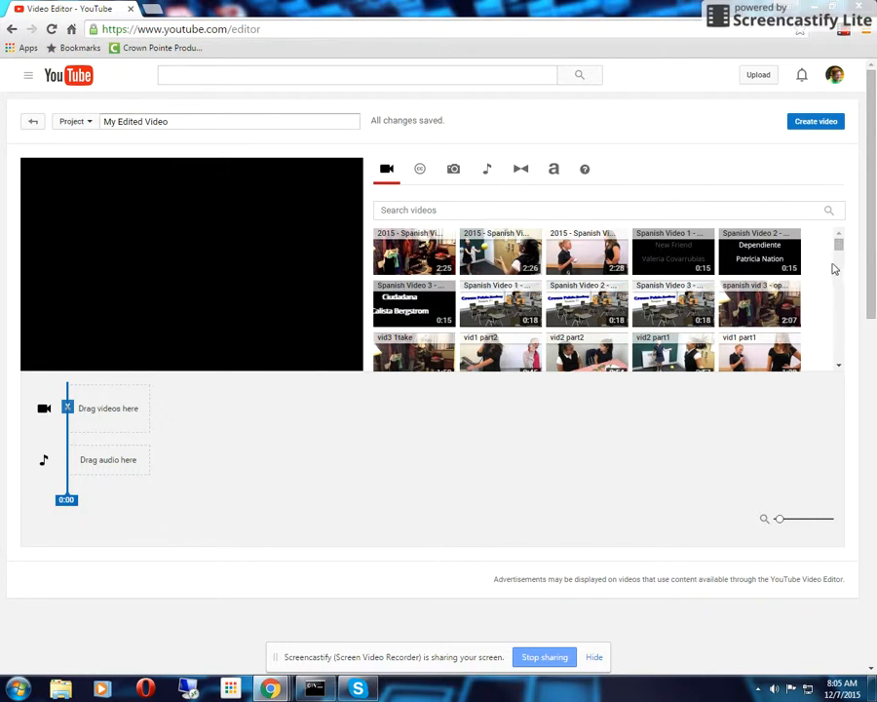
Add the 17-second CPA concept video from the video library to the empty timeline, pause its preview and close the clip settings
click(841, 367)
click(840, 367)
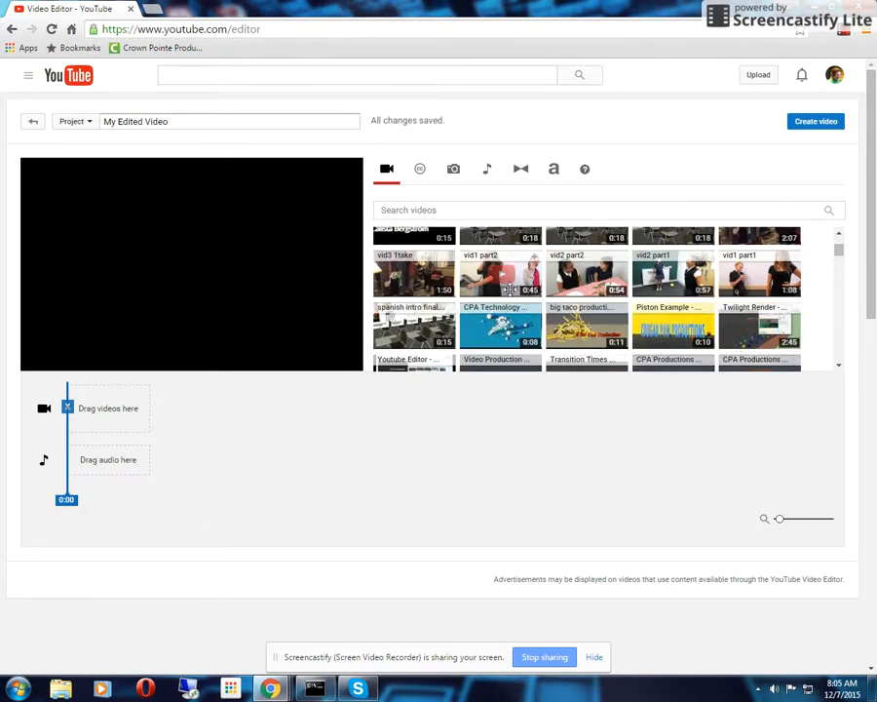
click(840, 367)
click(840, 367)
click(841, 367)
click(840, 367)
click(841, 367)
click(840, 367)
click(840, 367)
click(840, 367)
click(840, 367)
click(840, 367)
click(841, 367)
click(840, 367)
click(840, 368)
click(840, 368)
click(840, 367)
click(840, 368)
click(841, 368)
click(840, 367)
click(841, 367)
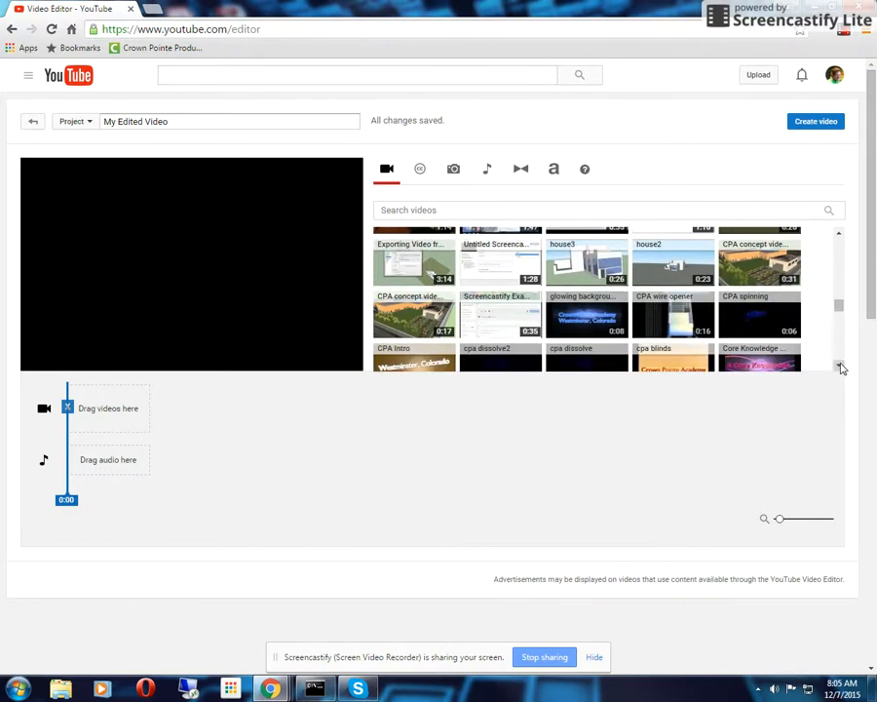
mouse_move(422, 323)
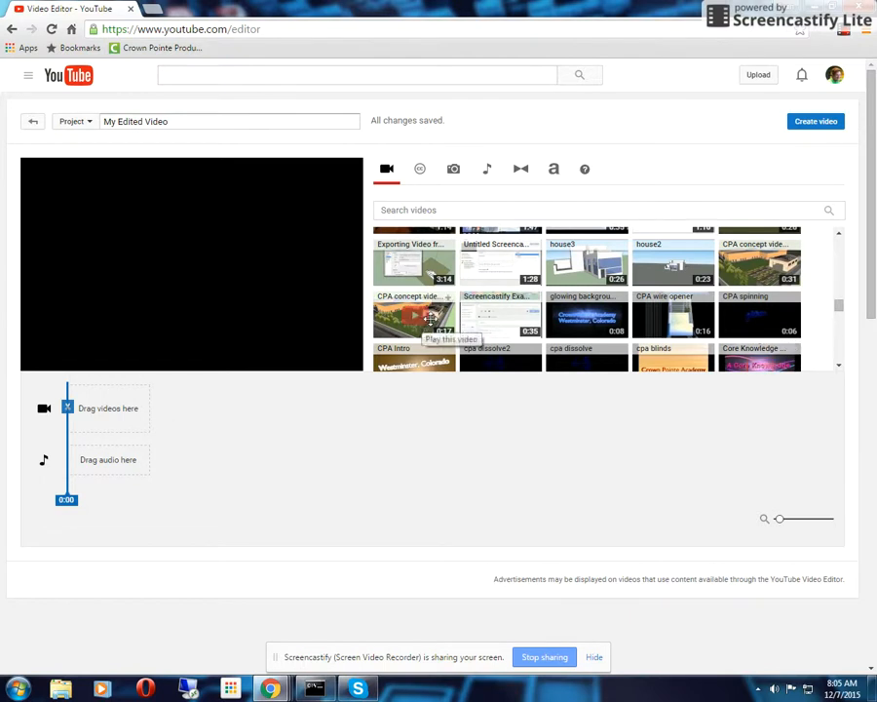
drag(441, 319, 102, 409)
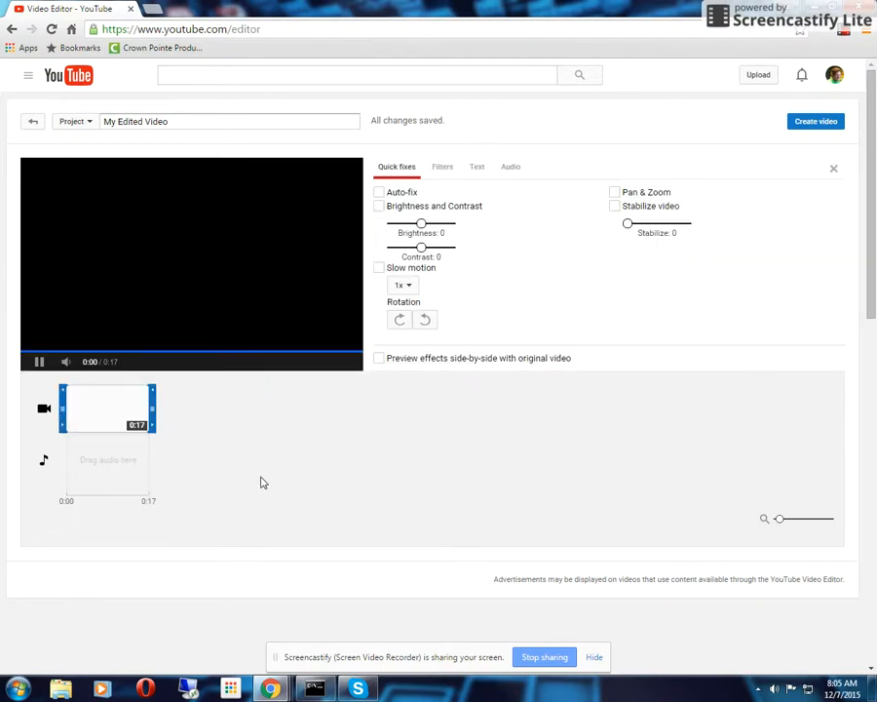
click(40, 362)
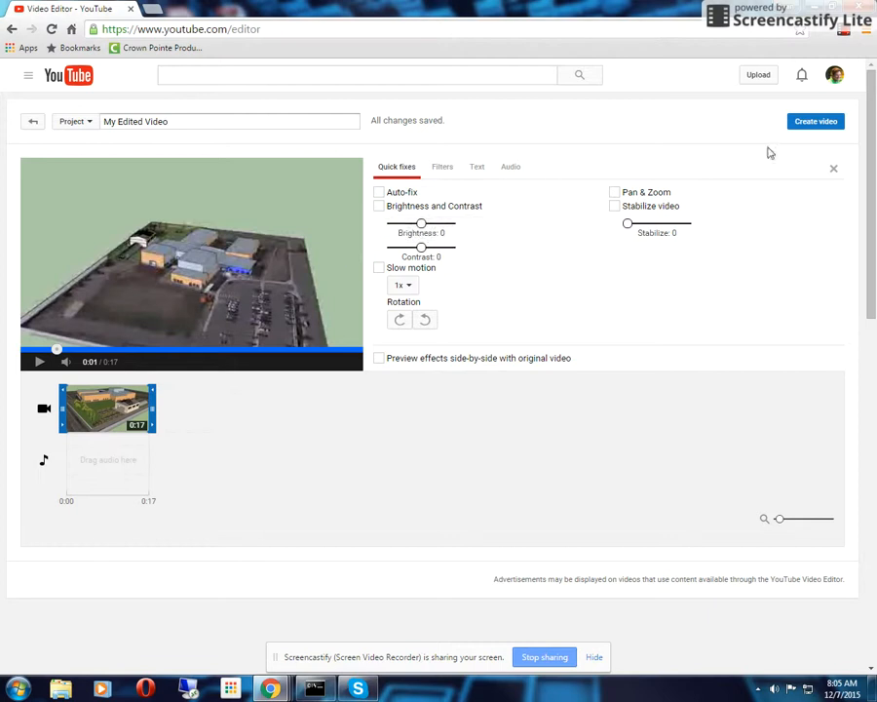
click(833, 171)
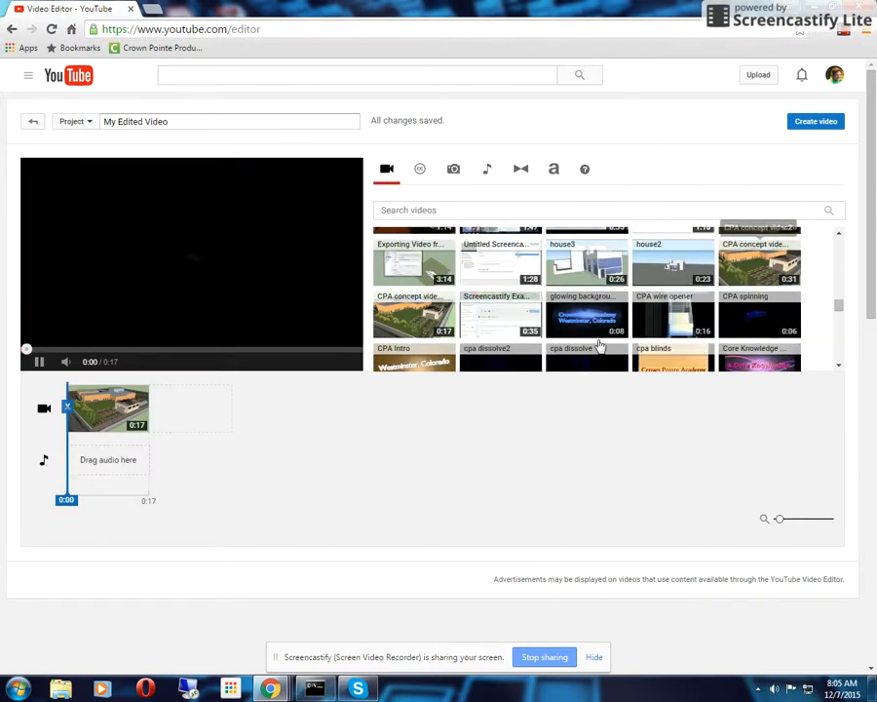
Insert a Slide title before the video clip with the text "CPA Garden Concept - 2015"
click(554, 171)
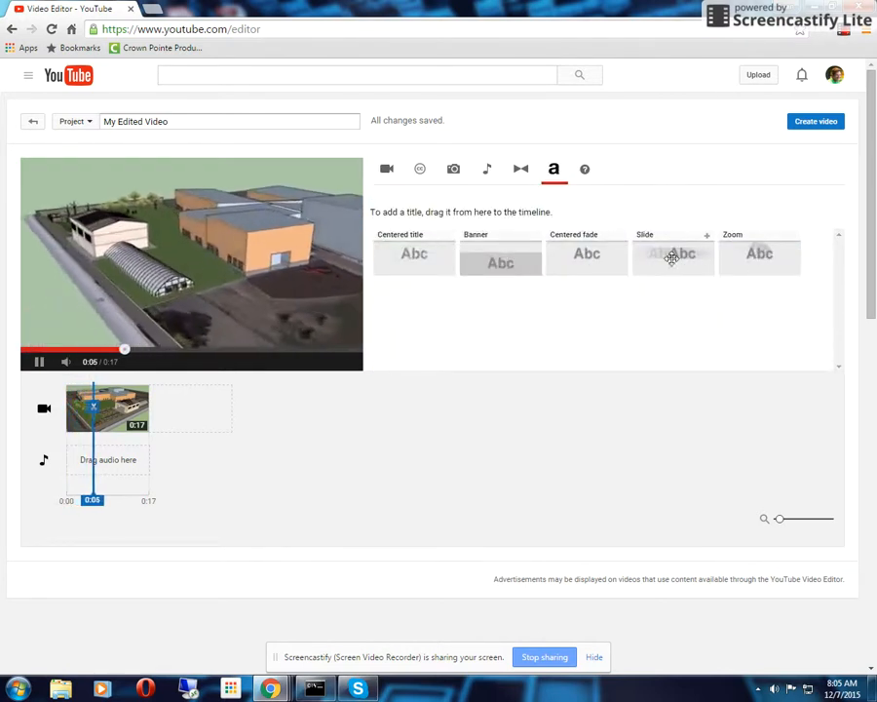
drag(675, 254, 69, 411)
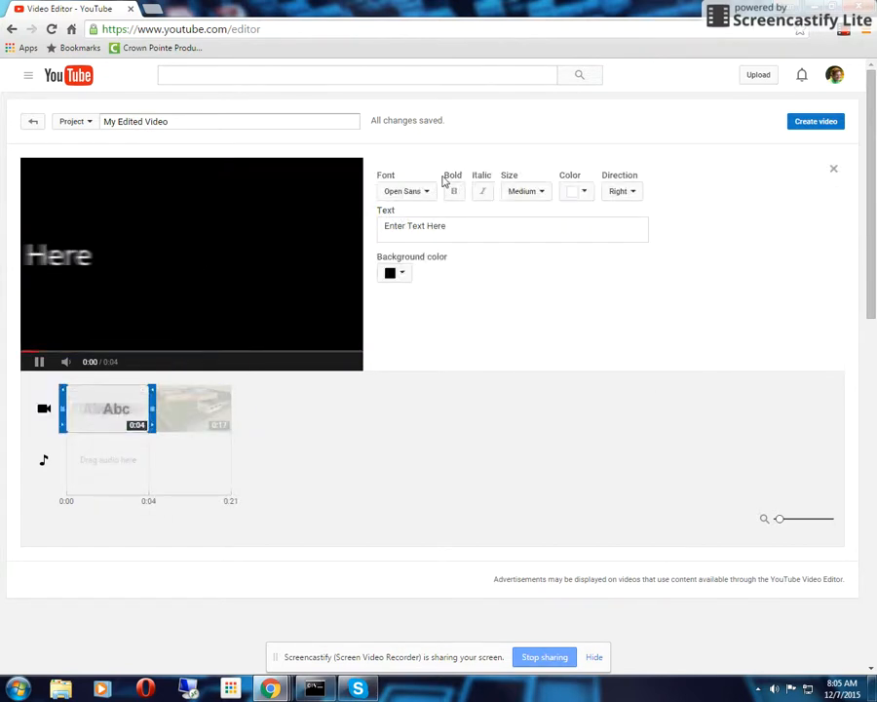
click(464, 228)
text(C)
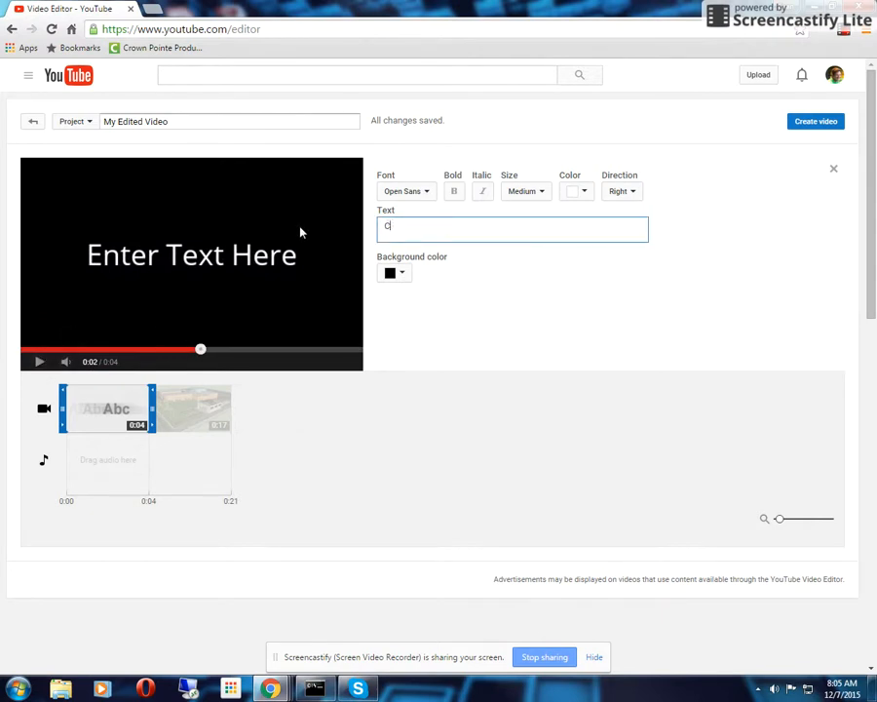
text(PA Gerden Concept - 2015)
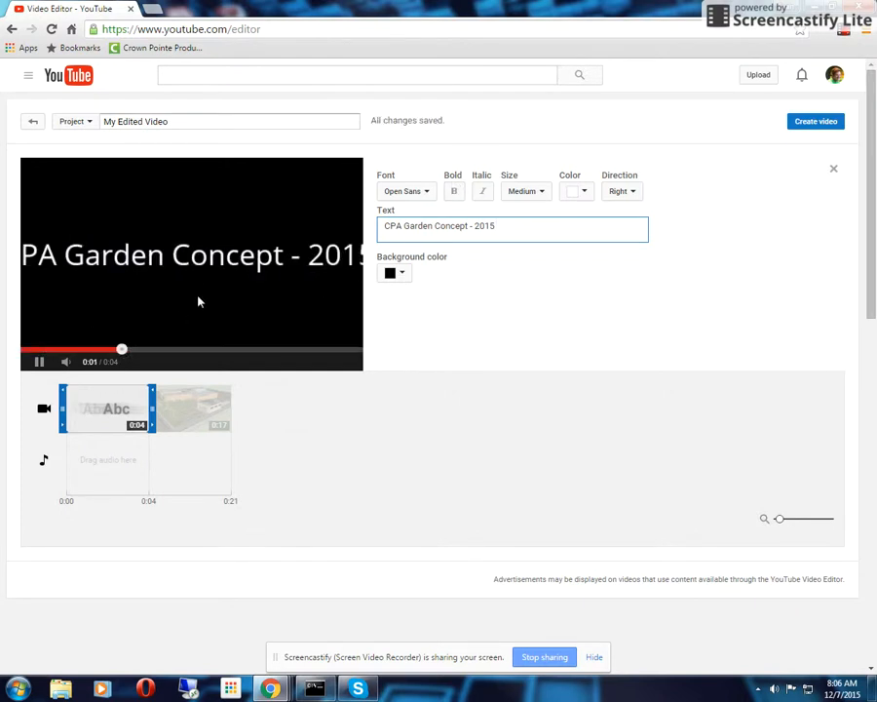
Set the title's text size to Small and close the title settings
click(527, 194)
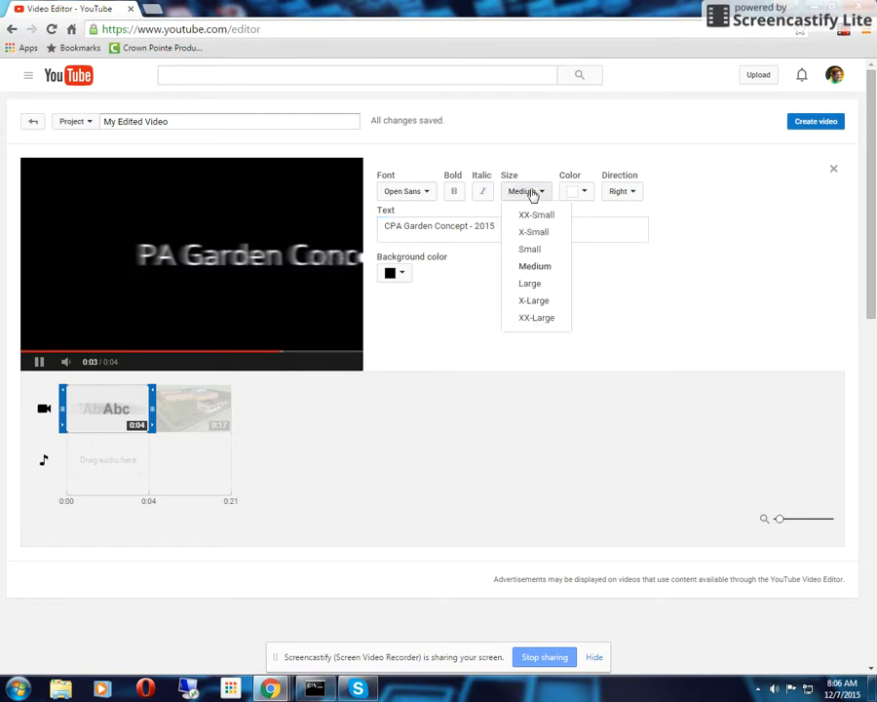
click(544, 249)
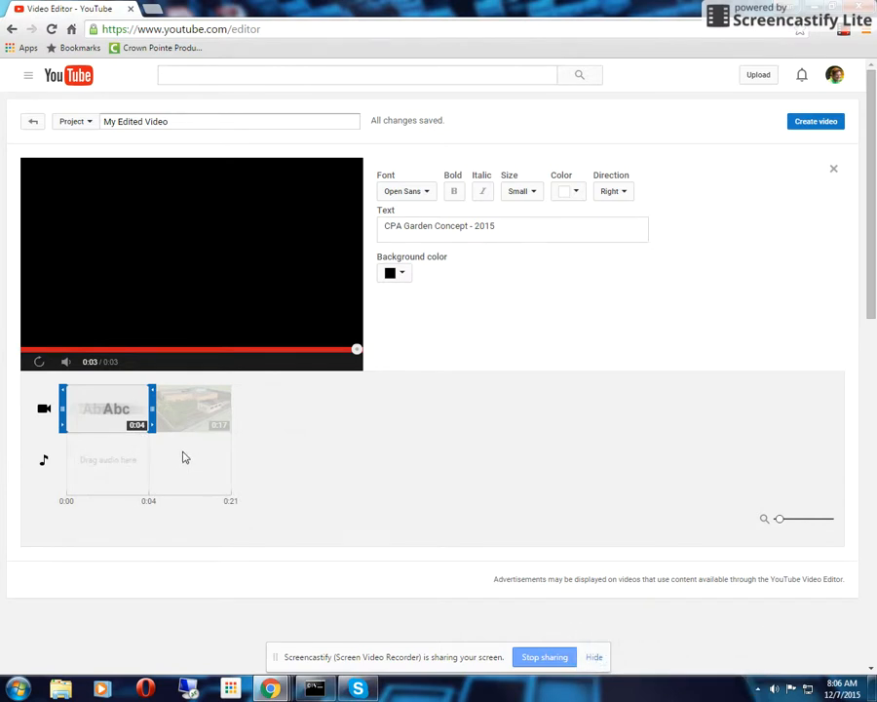
click(832, 171)
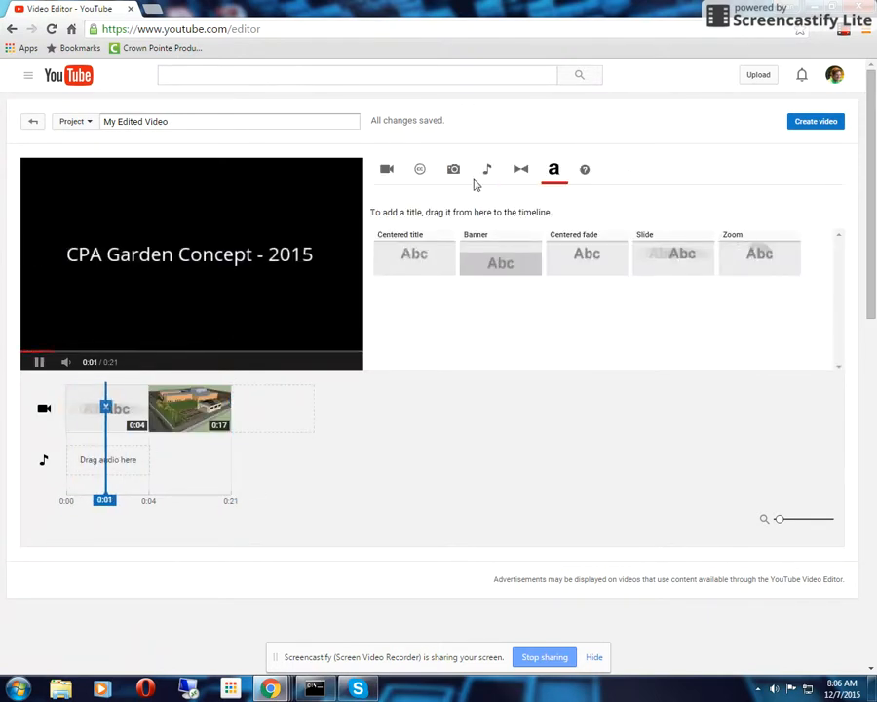
Browse the audio library and preview the tracks Fight or Flight and Earthy Crust
click(489, 175)
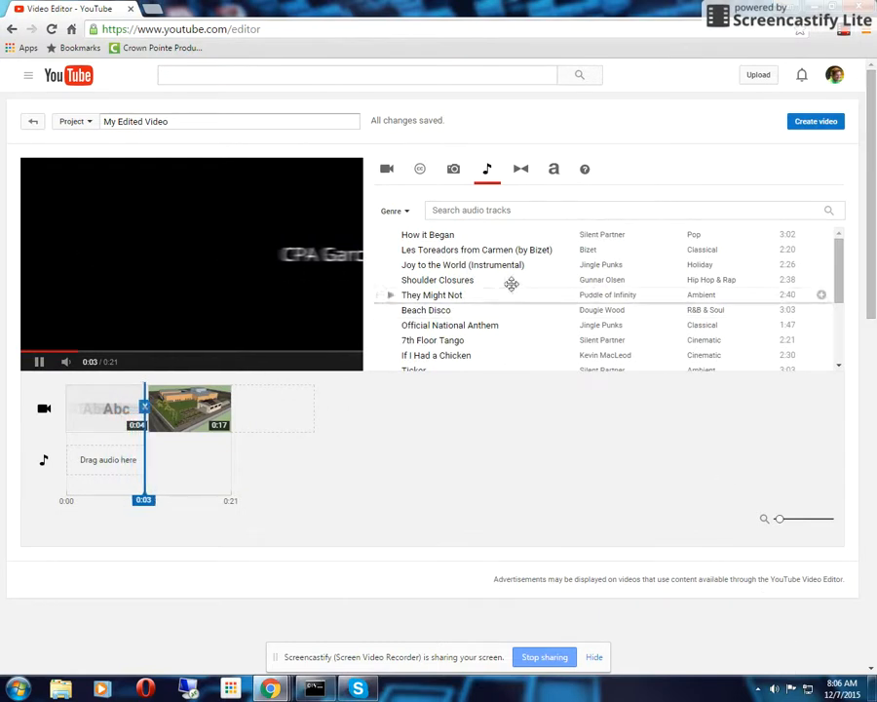
drag(840, 283, 846, 341)
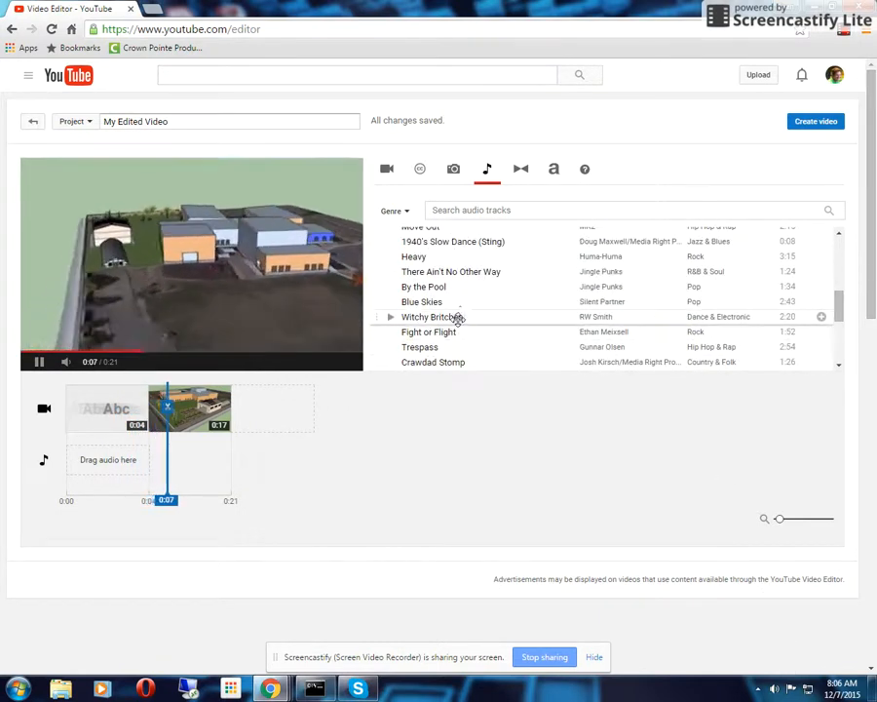
click(391, 333)
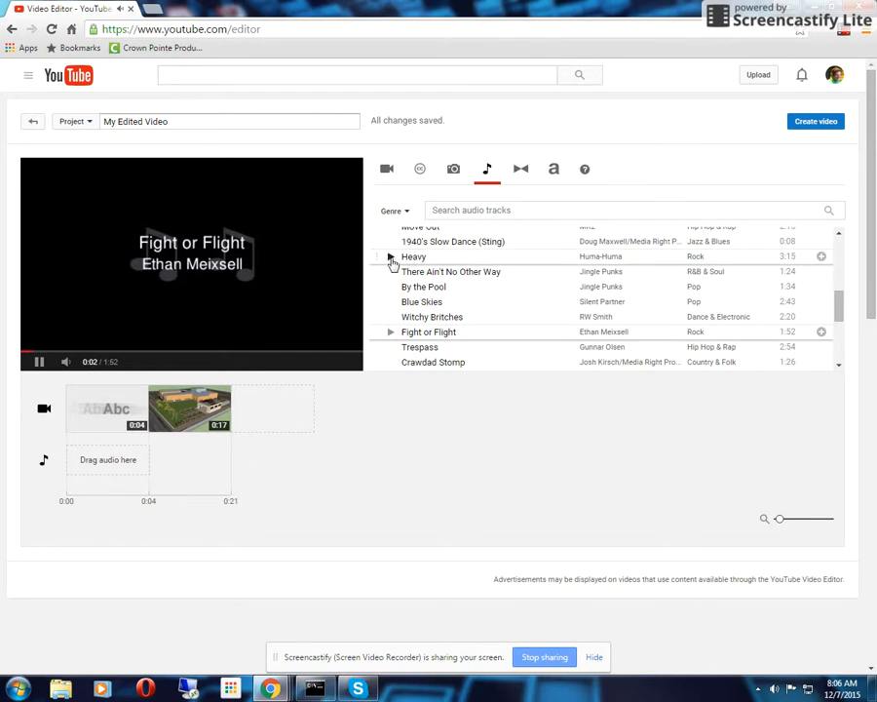
drag(841, 312, 845, 368)
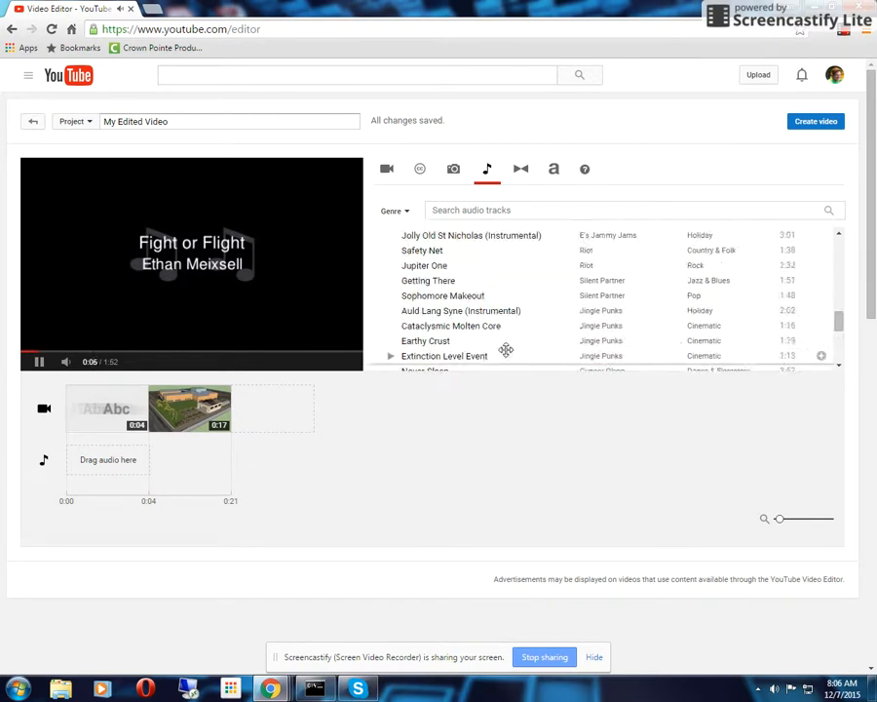
click(390, 341)
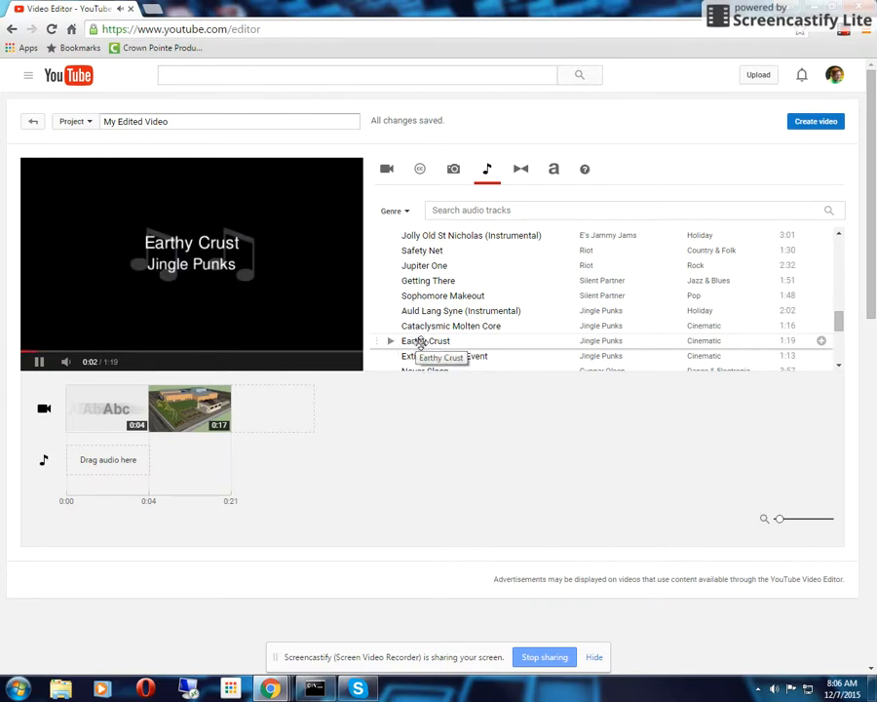
Add the Earthy Crust track to the audio timeline, pause its preview and leave the audio settings
drag(451, 341, 172, 452)
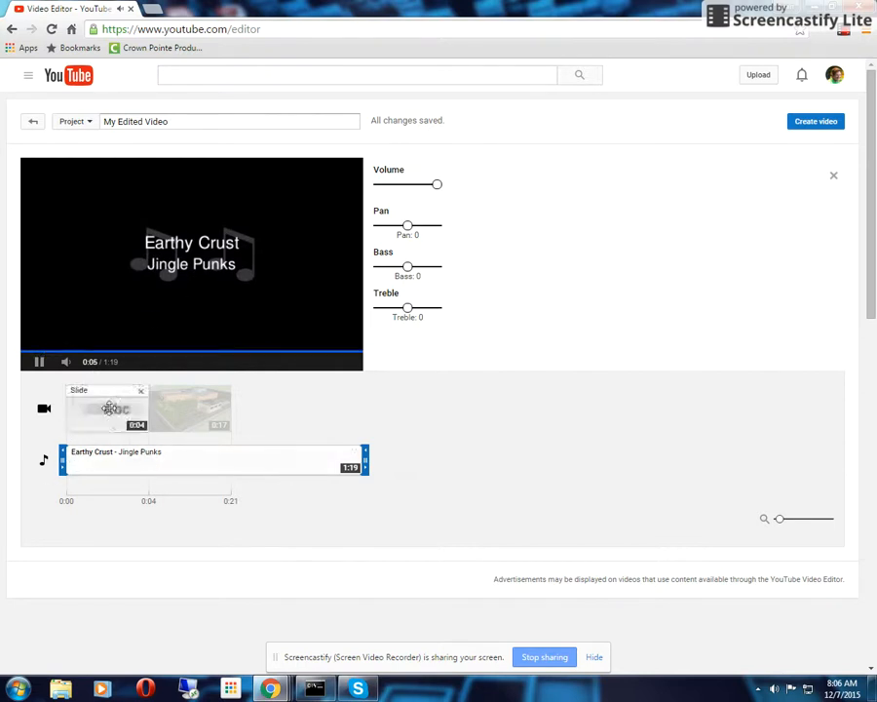
click(39, 362)
click(72, 494)
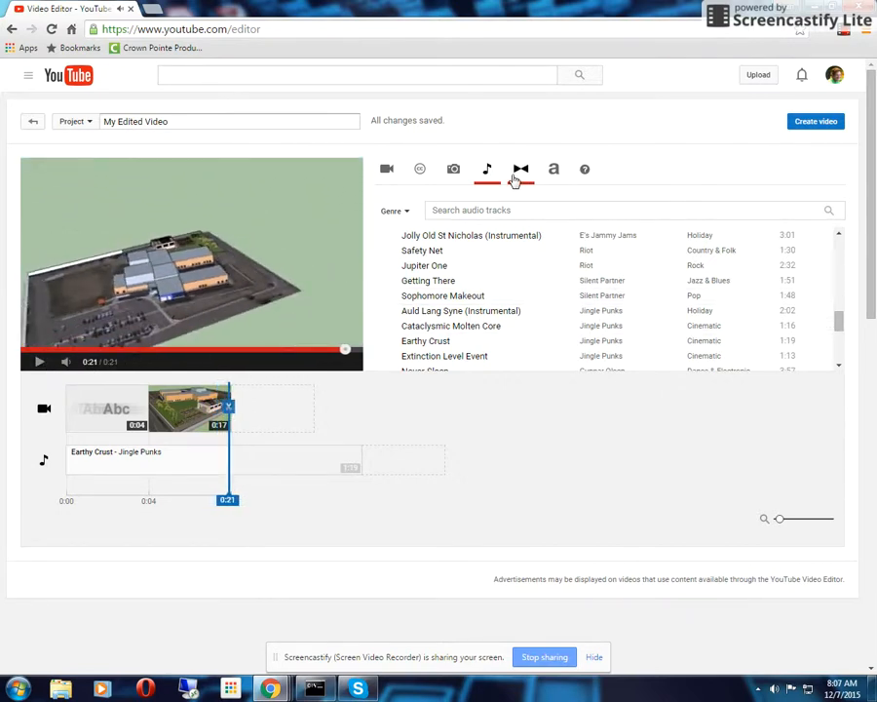
Append the 31-second CPA concept video after the existing clip on the timeline and close its settings
click(386, 169)
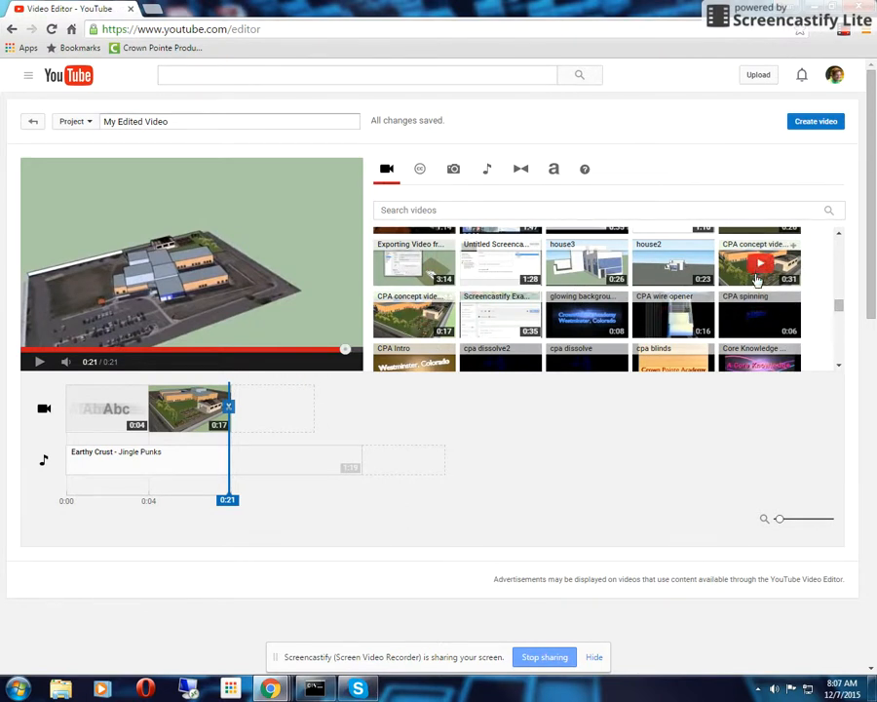
drag(751, 279, 244, 409)
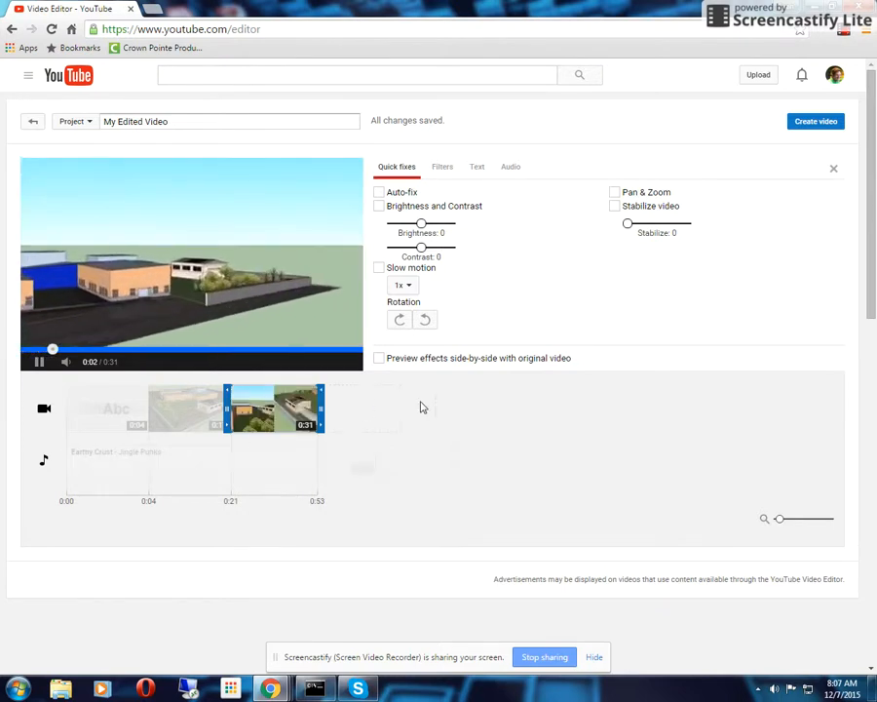
click(833, 170)
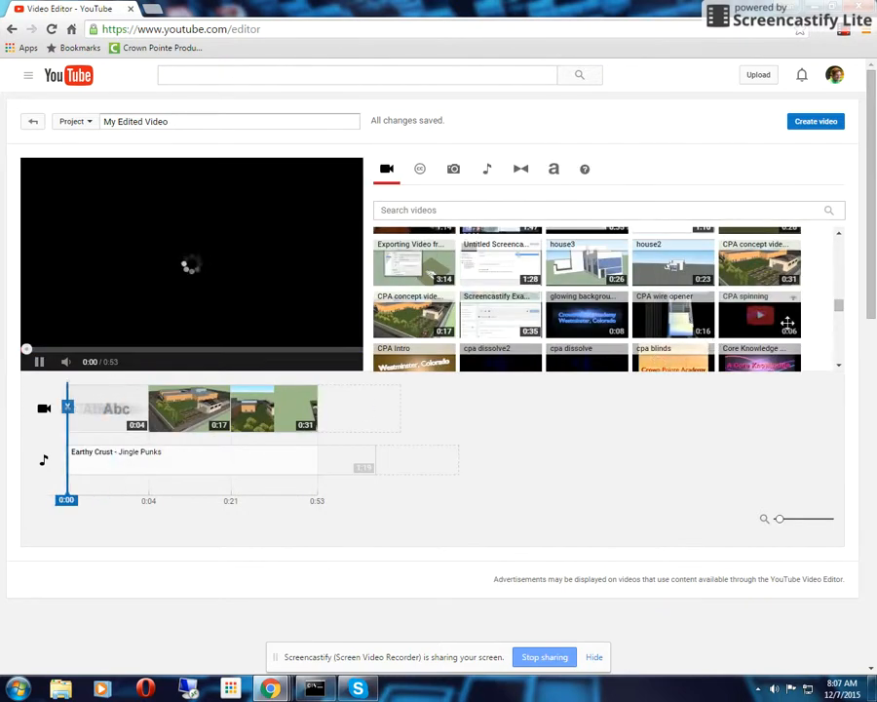
Find the 24-second CPA name falling video in the library and append it to the end of the timeline
click(838, 369)
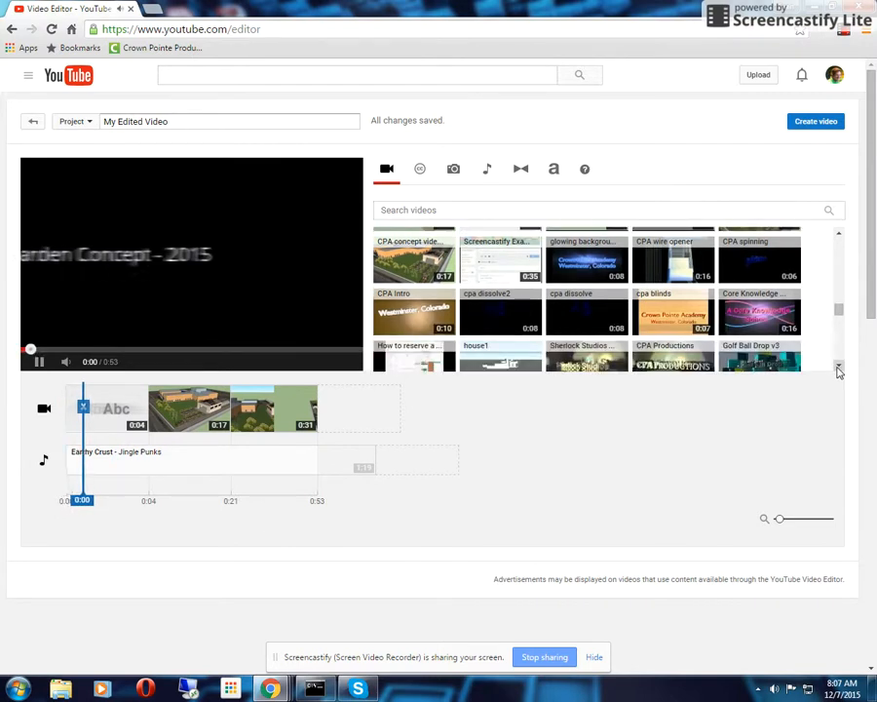
click(840, 369)
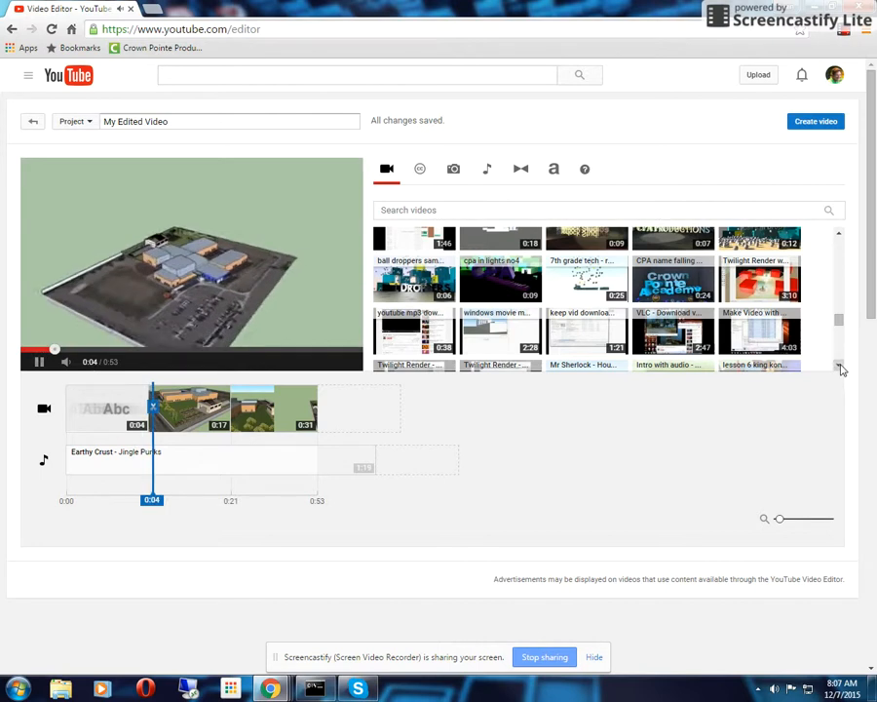
drag(673, 283, 488, 448)
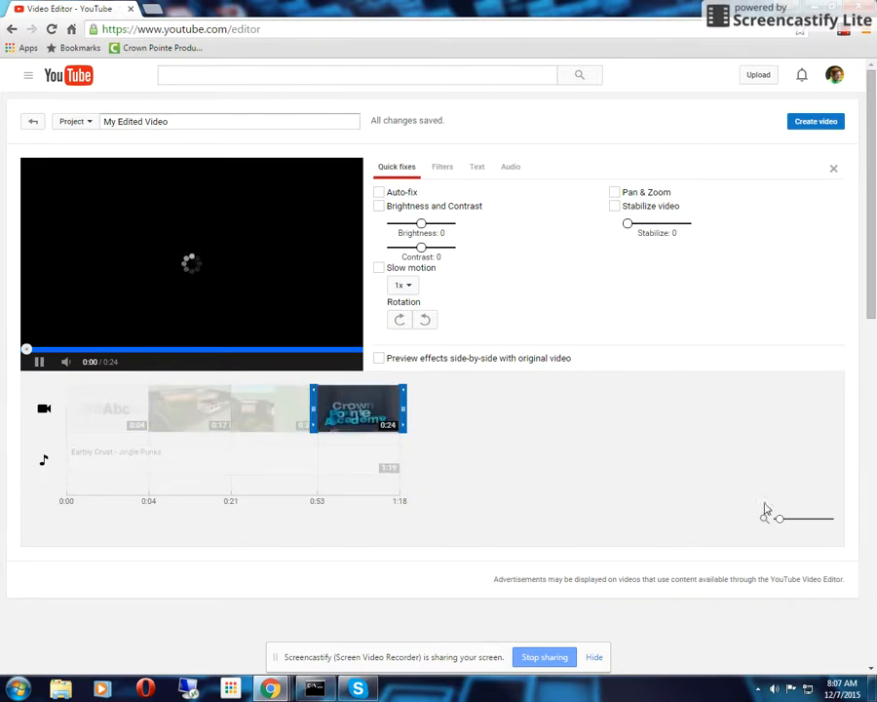
Pause playback at 0:07 and split the first CPA concept clip there
drag(780, 521, 786, 525)
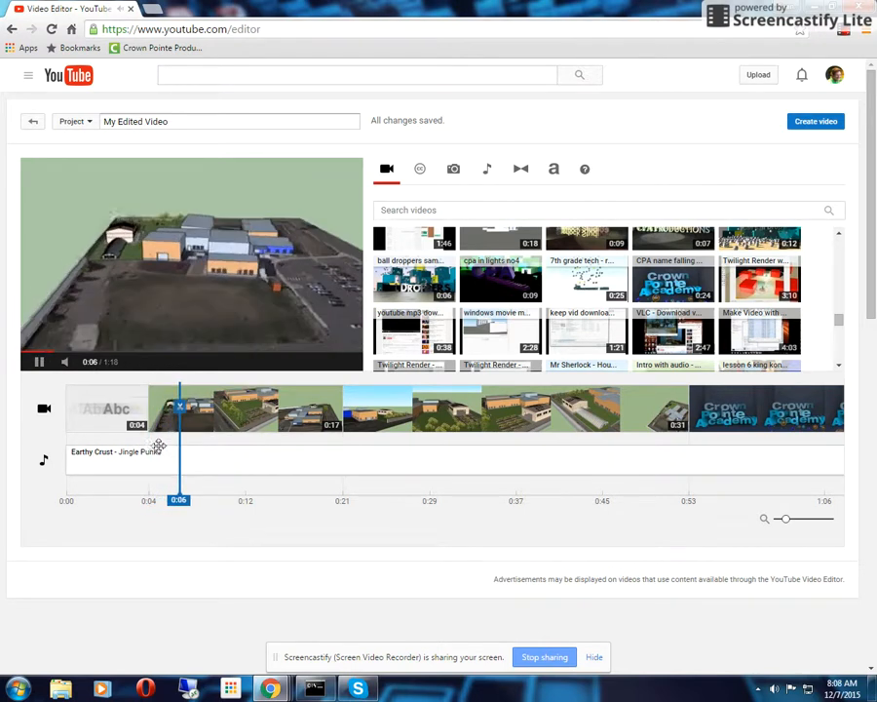
click(40, 362)
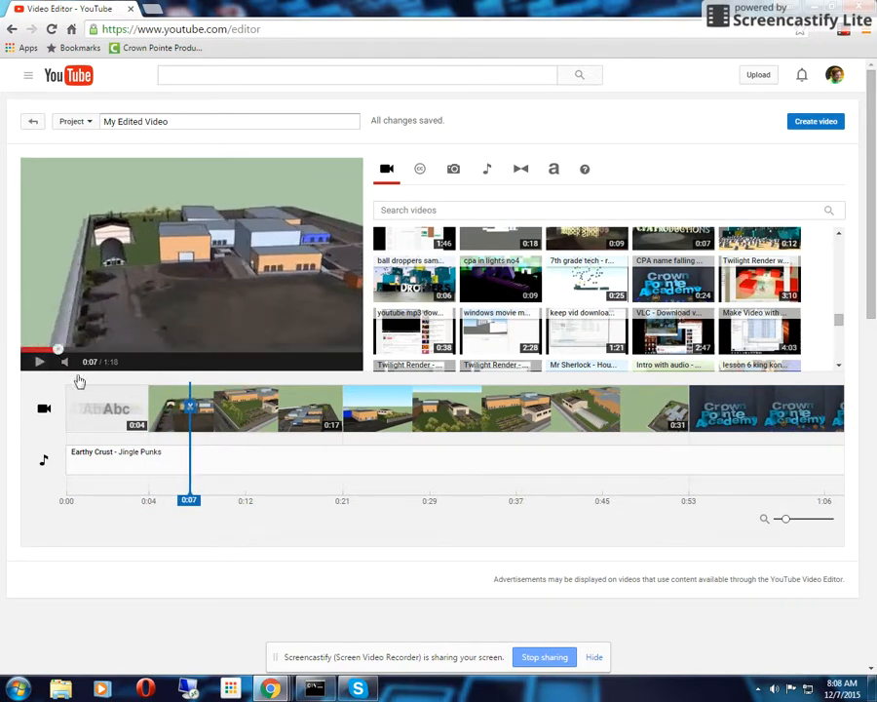
click(190, 407)
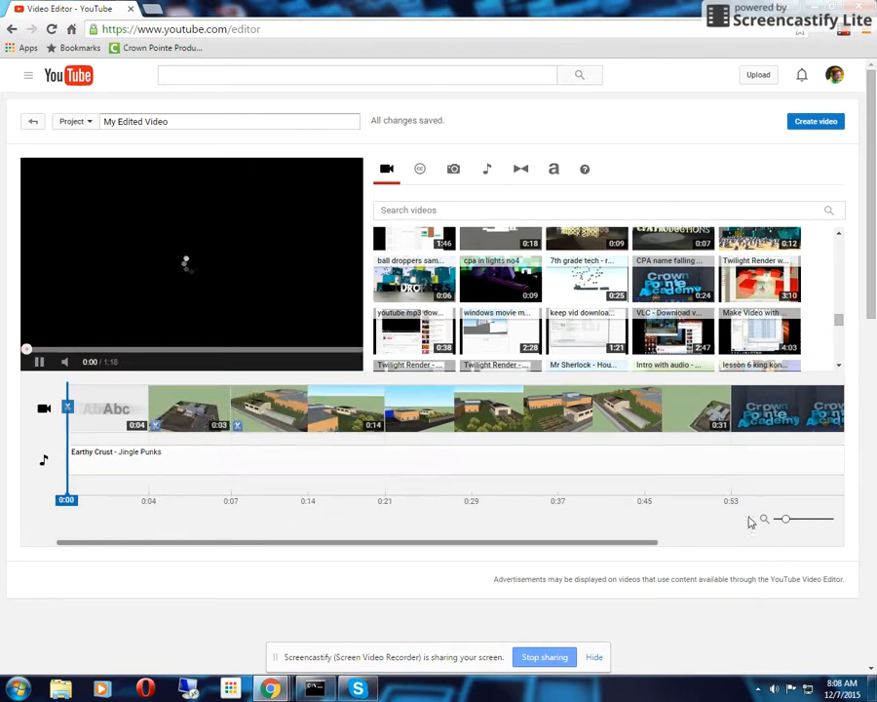
Delete the 3-second piece before the split and pause the project preview
click(783, 523)
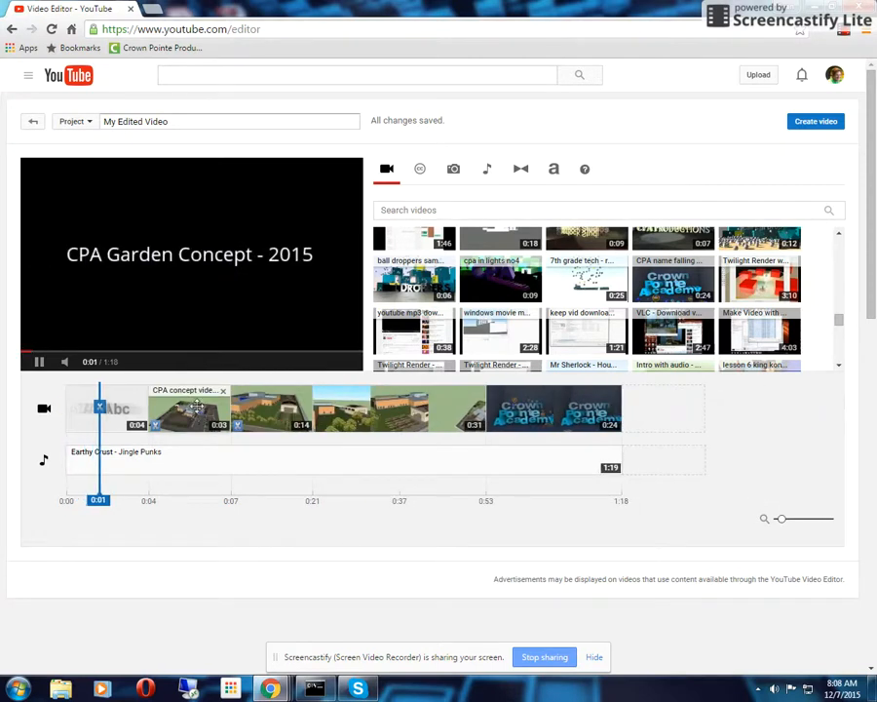
click(195, 409)
key(Delete)
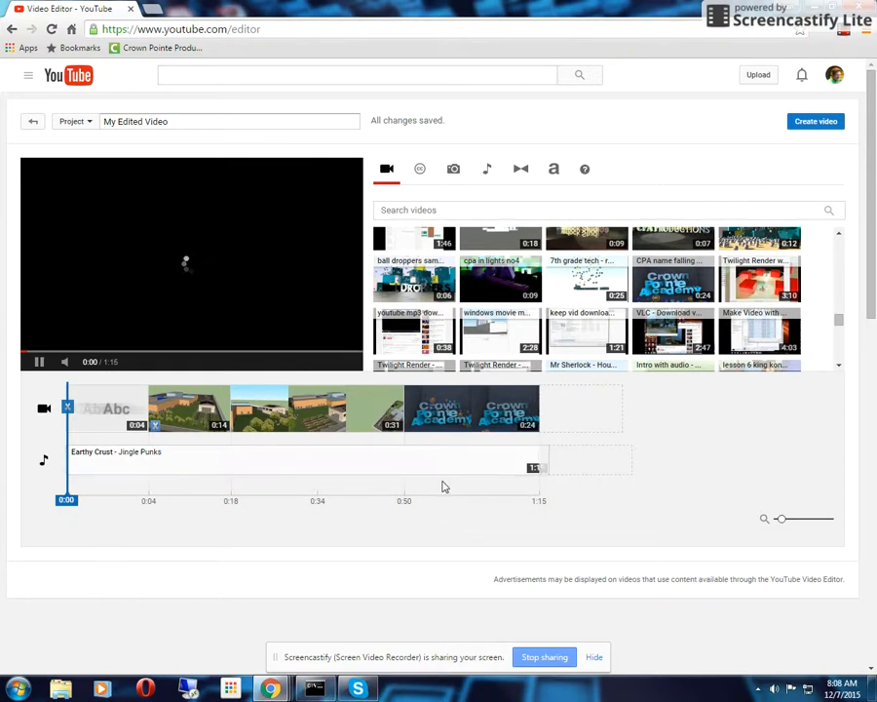
click(40, 364)
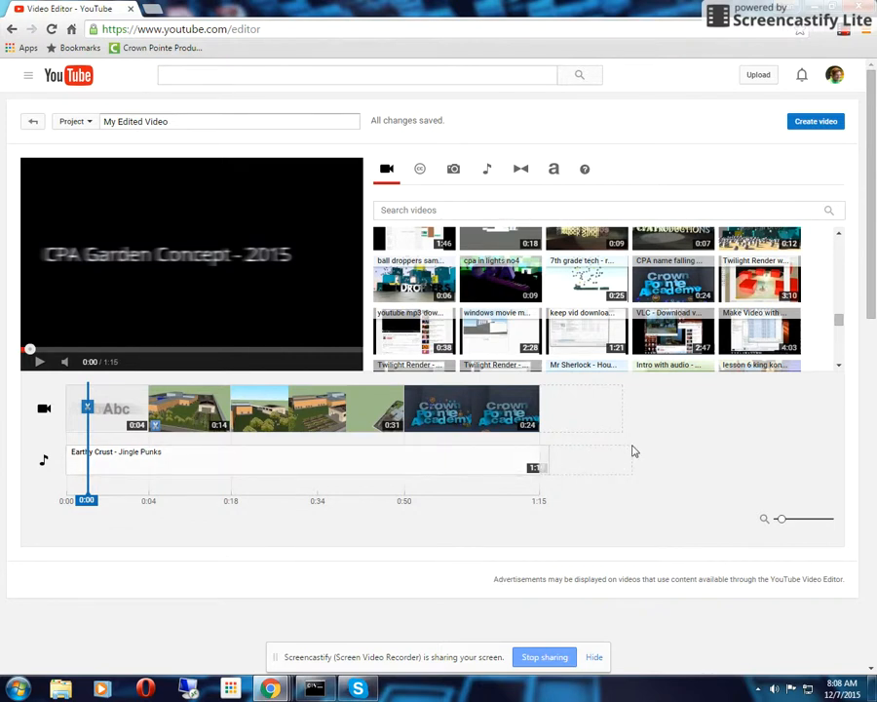
Append the 16-second CPA wire opener video after the last clip on the timeline
mouse_move(248, 413)
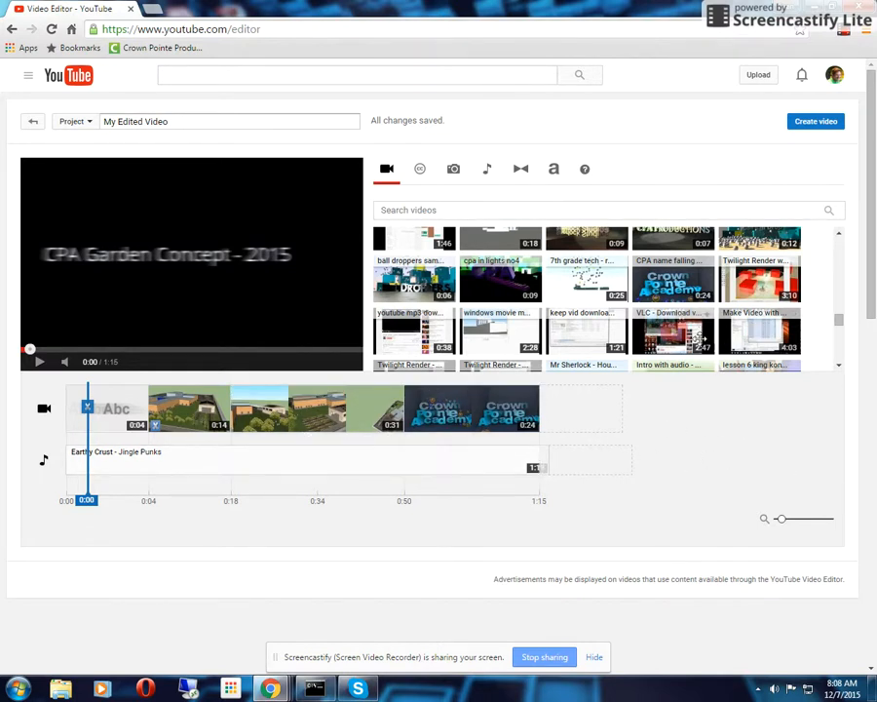
mouse_move(837, 319)
mouse_down()
mouse_move(834, 299)
mouse_move(842, 309)
mouse_up()
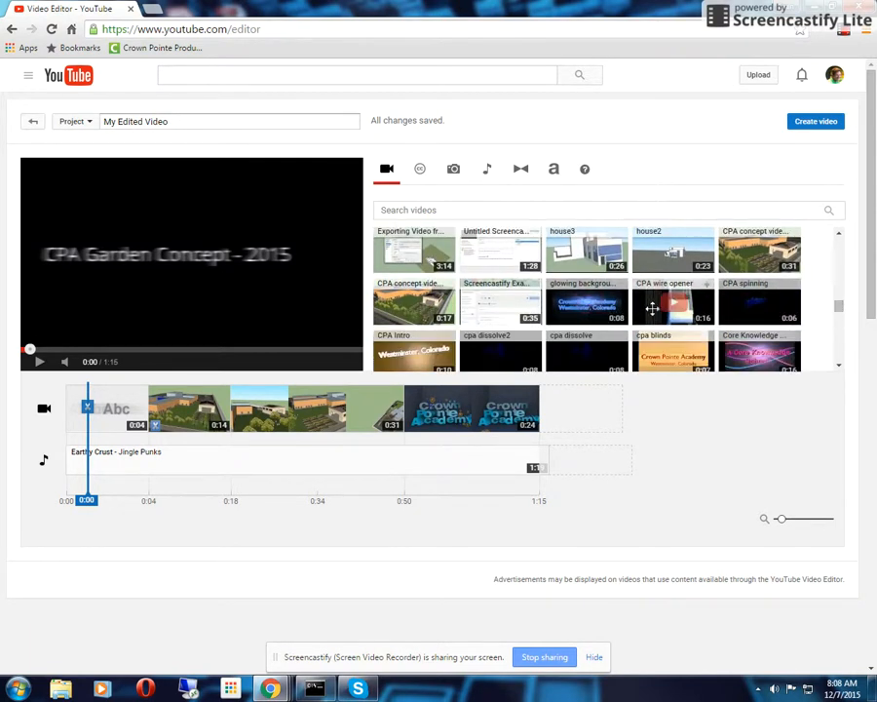
drag(649, 314, 584, 408)
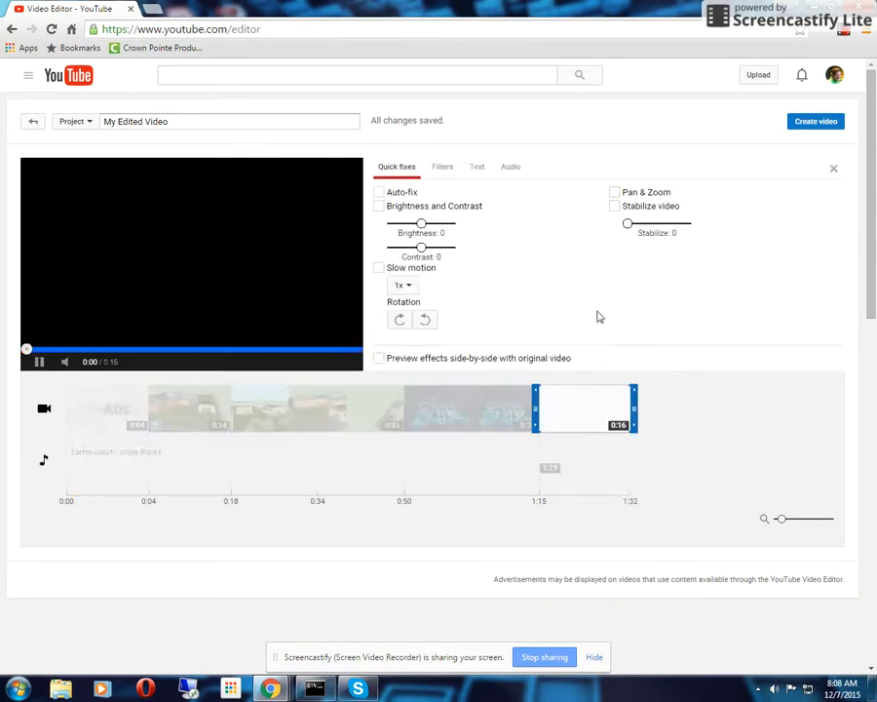
Append the 8-second glowing background video and the 7-second cpa blinds video to the end of the timeline
click(834, 169)
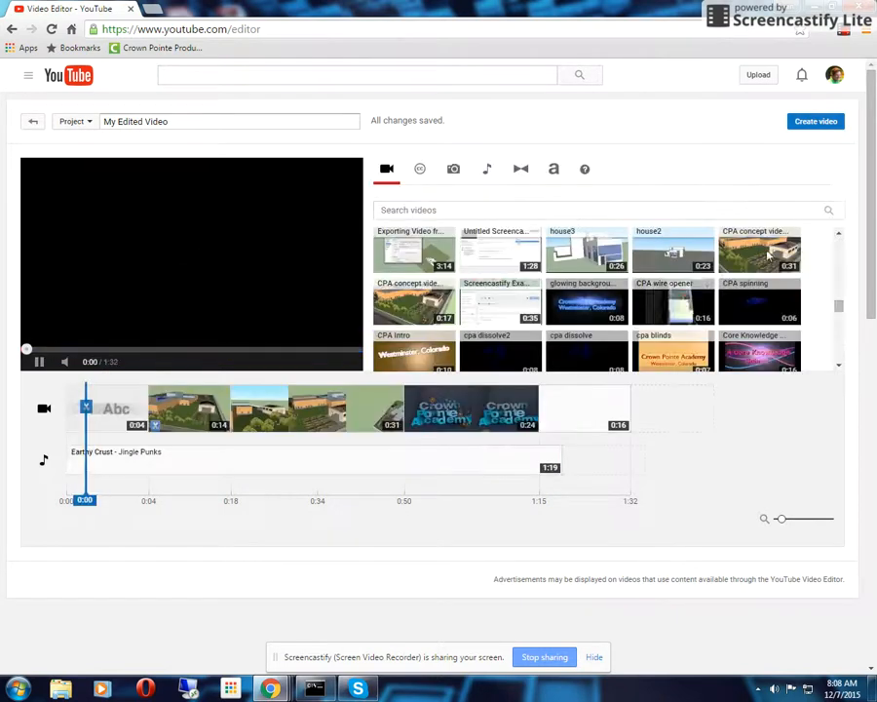
drag(586, 304, 671, 390)
click(833, 170)
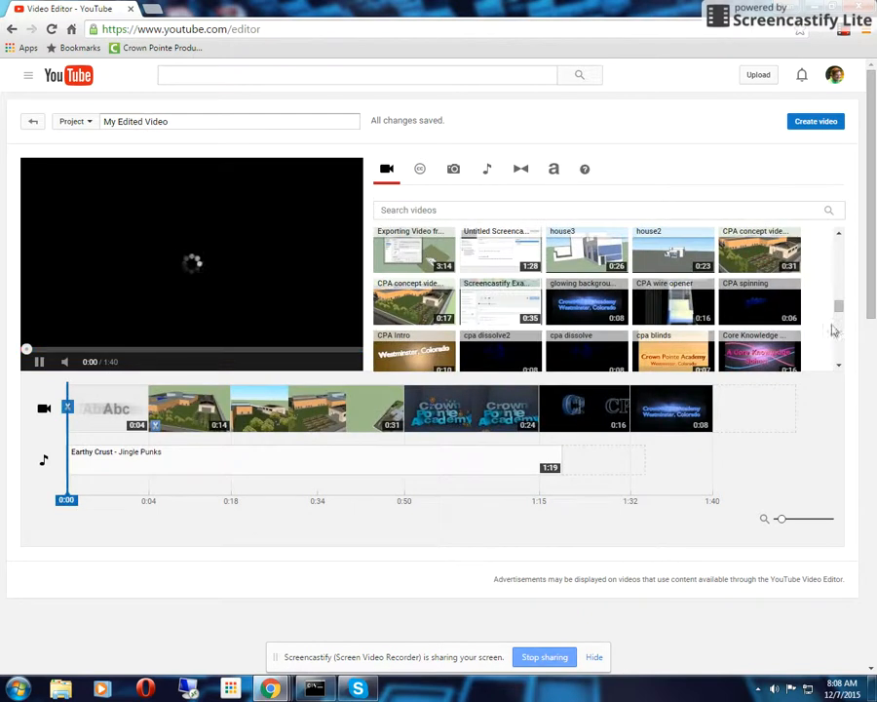
scroll(843, 314, down, 1)
drag(673, 297, 762, 398)
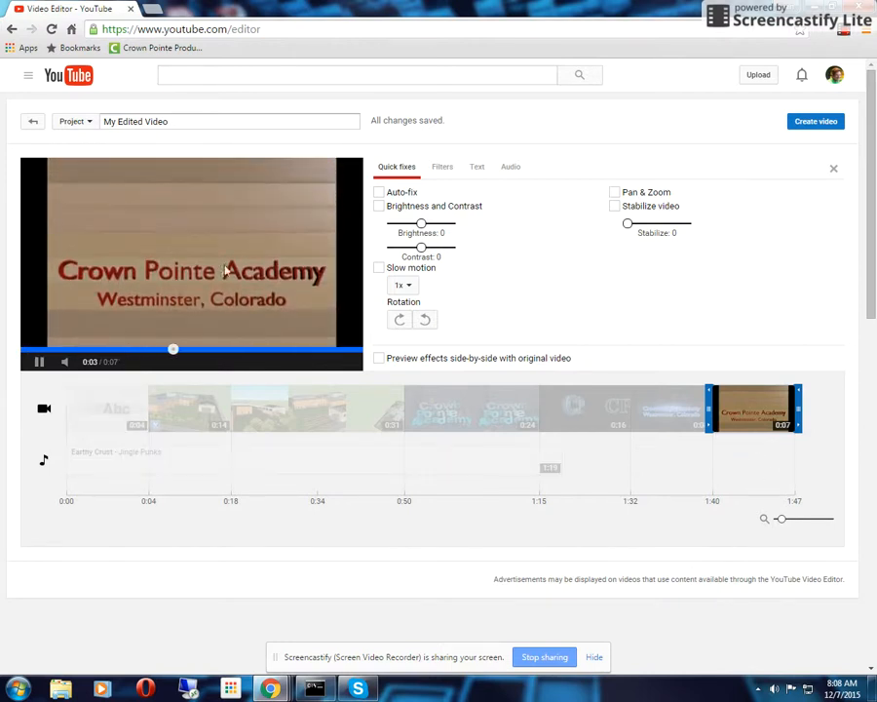
click(834, 171)
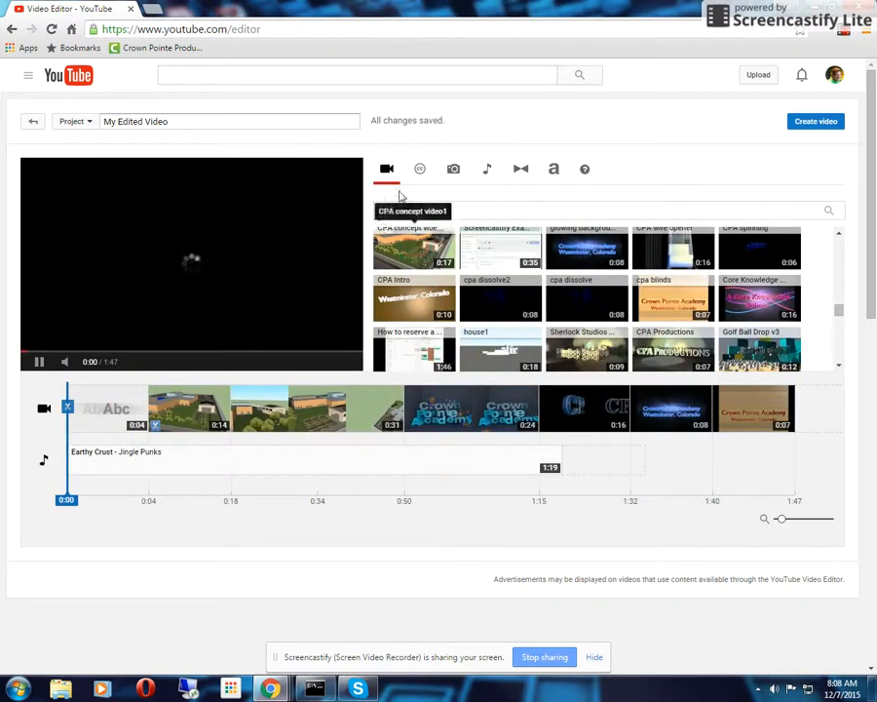
Add the Sophomore Makeout audio track after Earthy Crust and trim its start to about 0:24
click(554, 169)
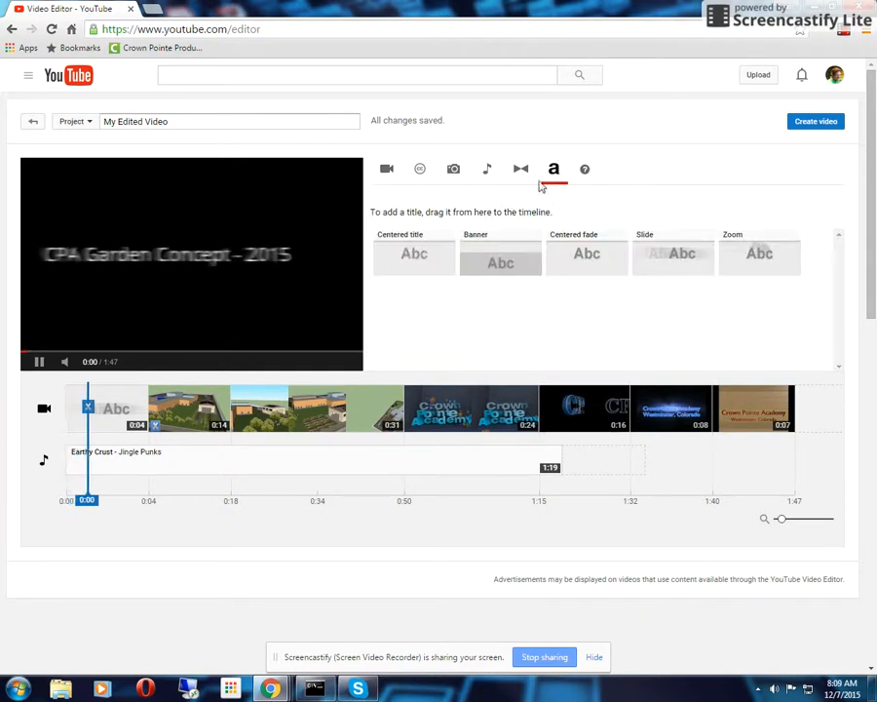
click(487, 168)
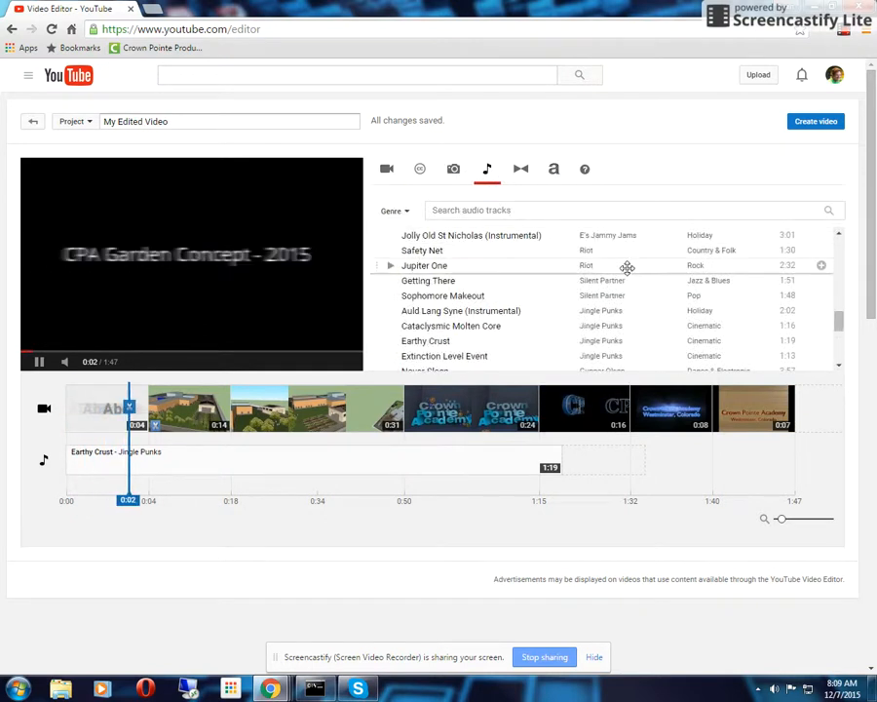
drag(415, 300, 564, 460)
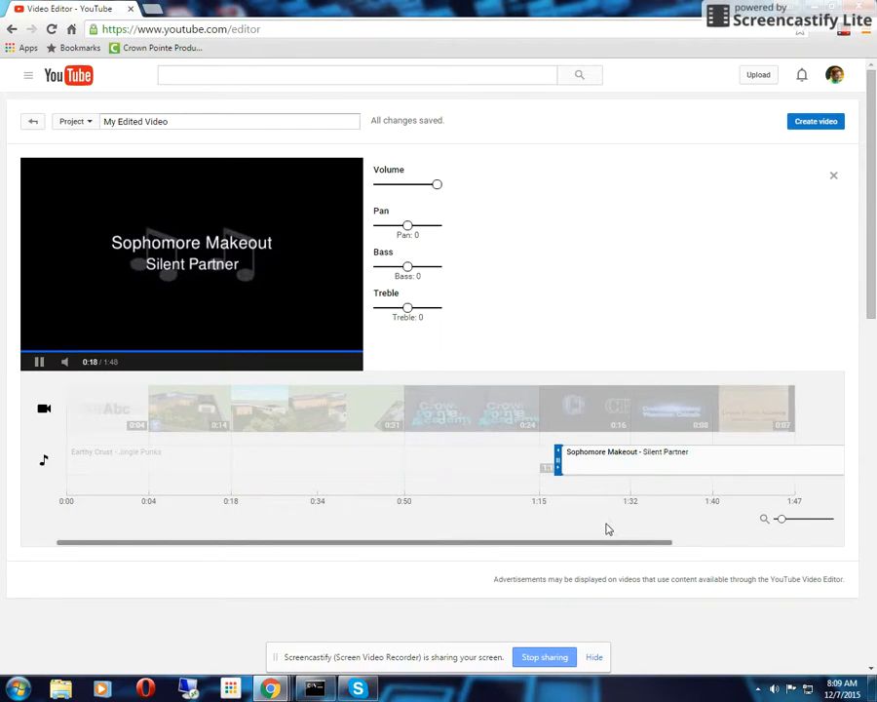
drag(557, 458, 722, 458)
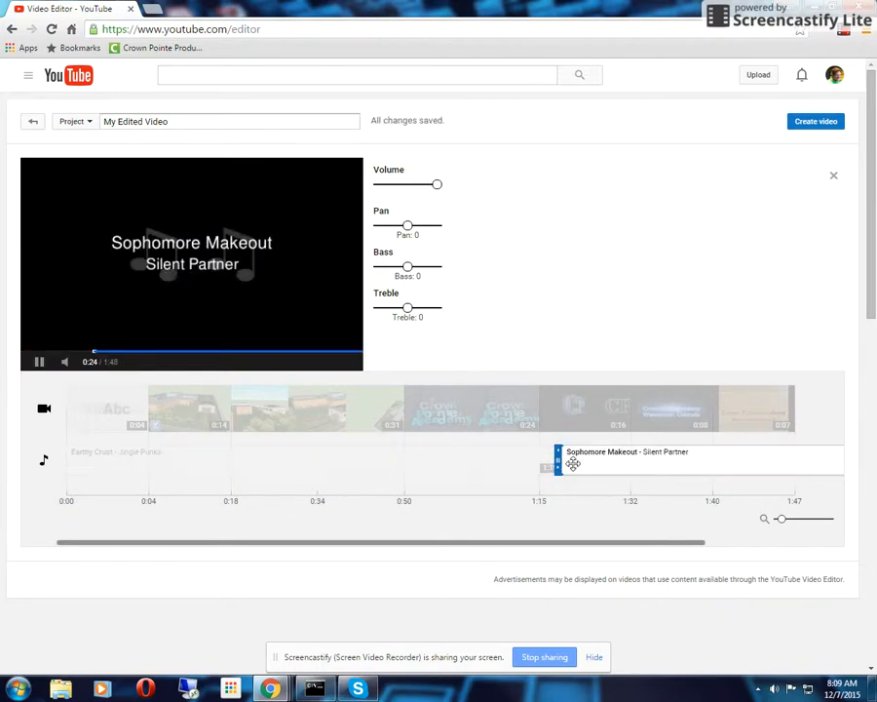
Delete the Sophomore Makeout track and the cpa blinds, glowing background and CPA wire opener clips from the timeline
key(Delete)
click(783, 409)
key(Delete)
click(582, 415)
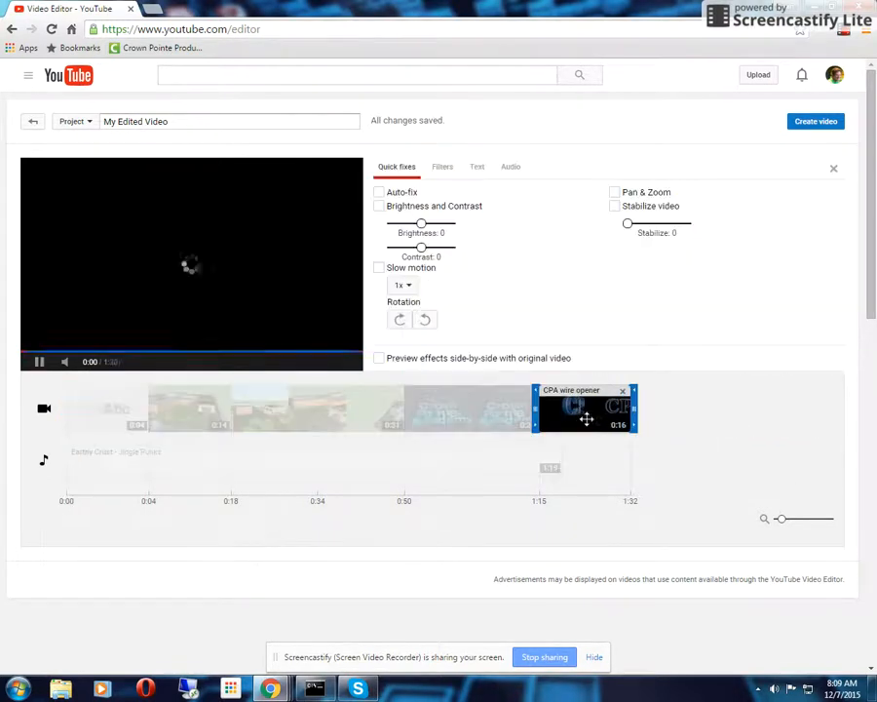
key(Delete)
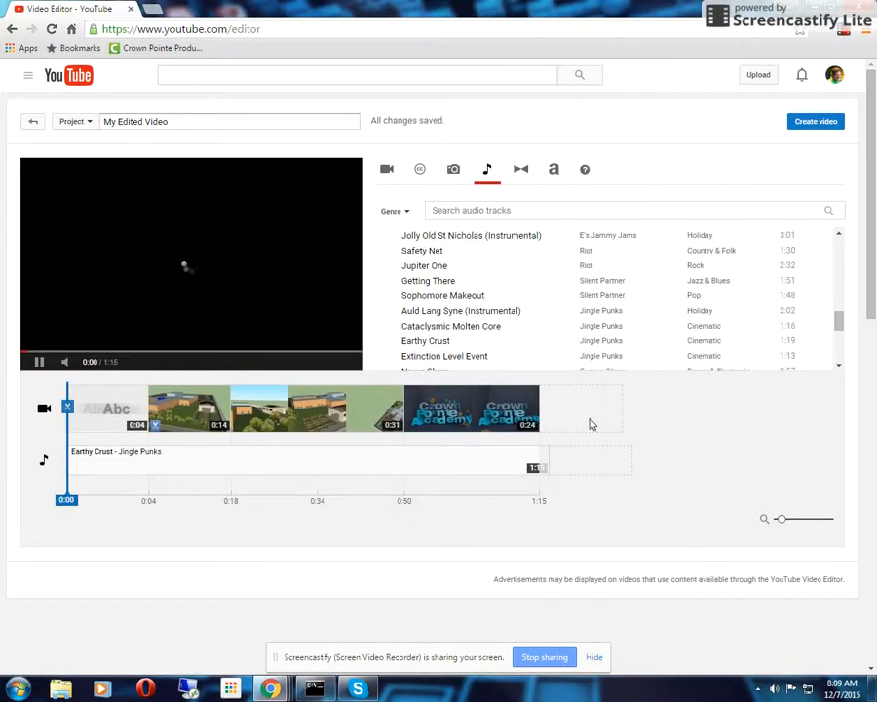